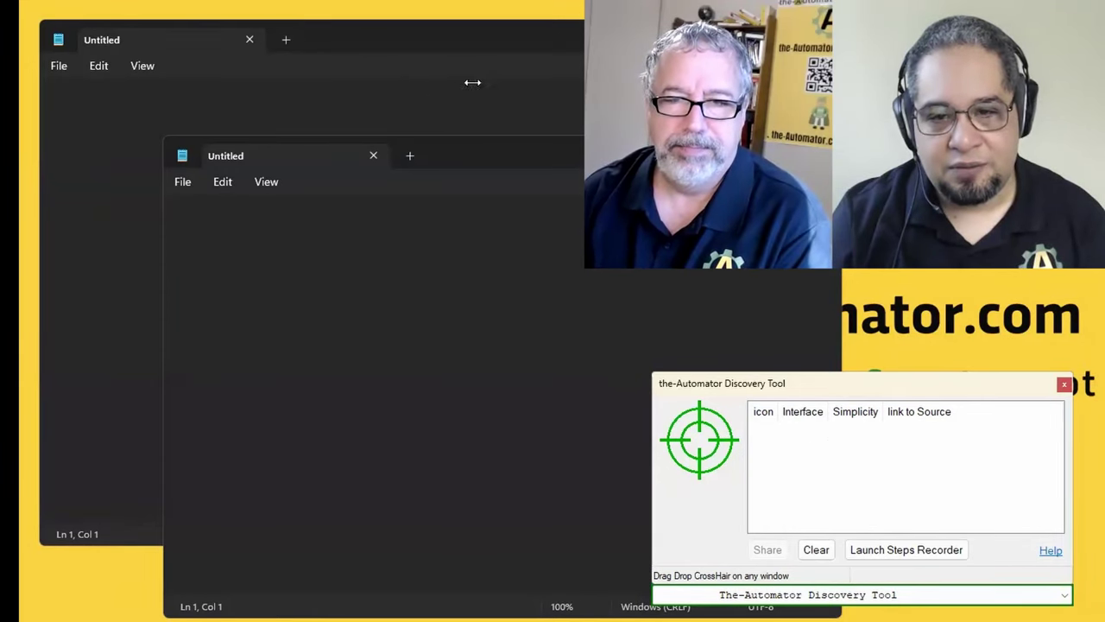
Step: Bring the back Notepad window forward, open and close the bundled discovery tools list, and activate Notepad
{"action": "left_click", "coordinate": [454, 38]}
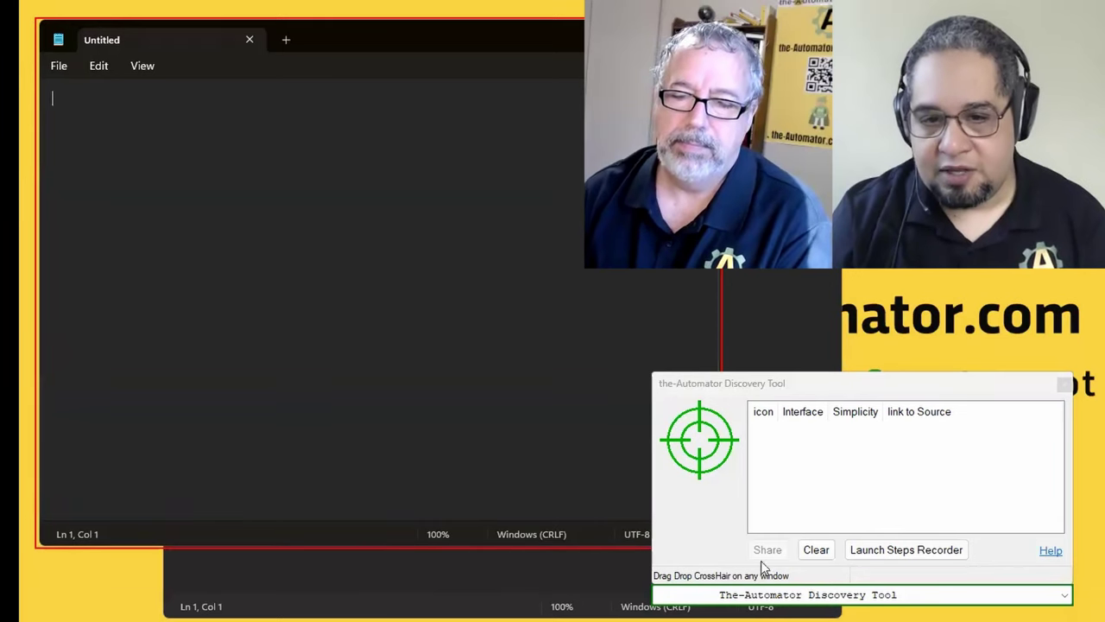
{"action": "left_click", "coordinate": [816, 595]}
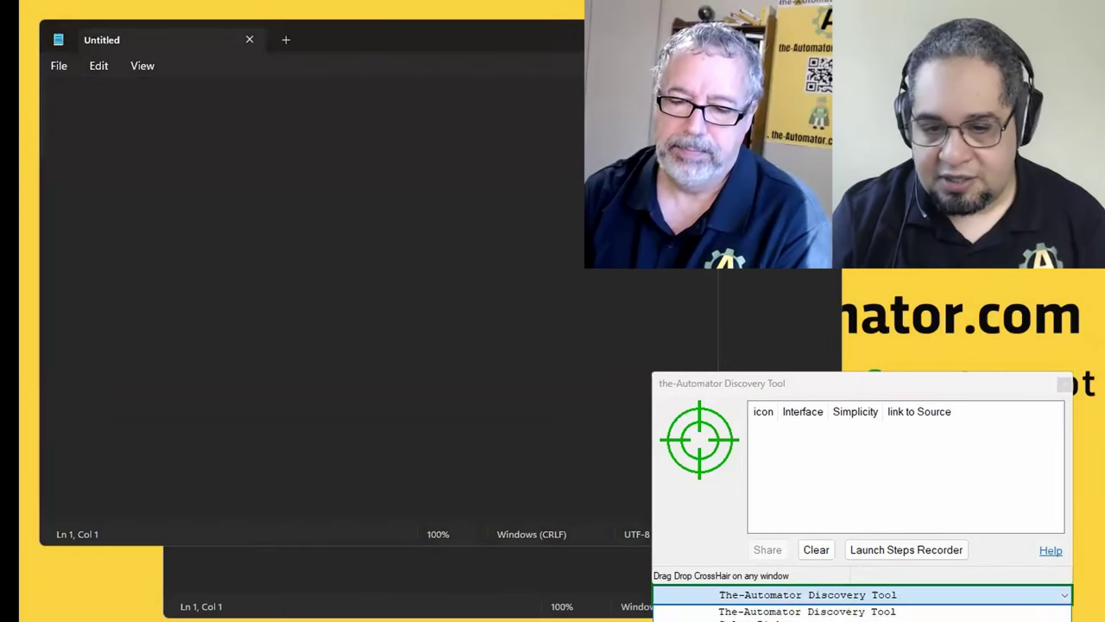
{"action": "left_click", "coordinate": [717, 523]}
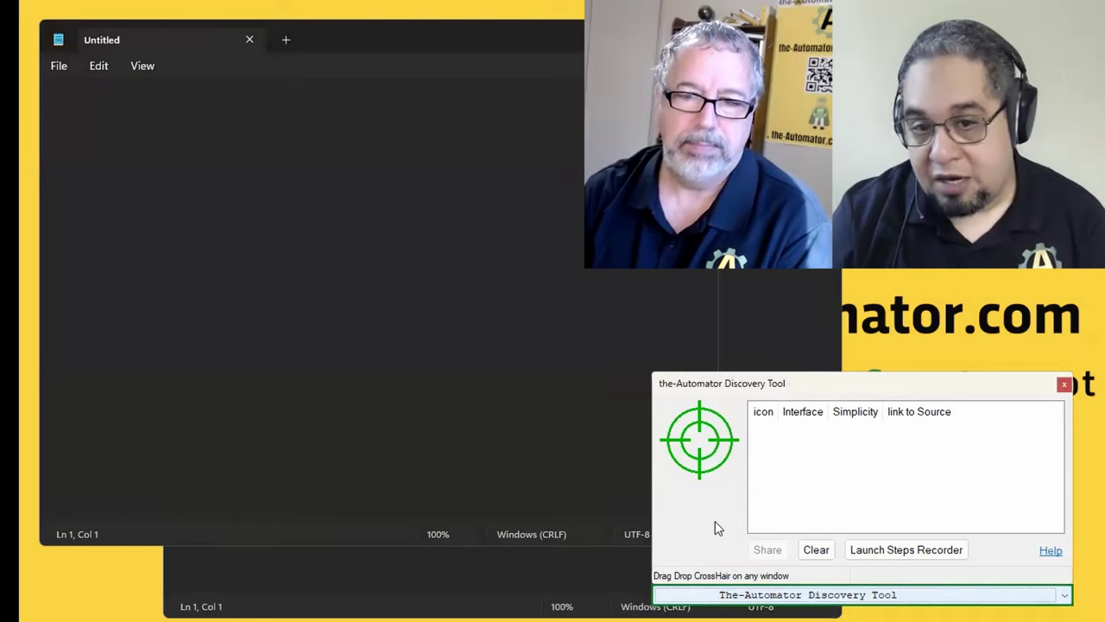
{"action": "left_click", "coordinate": [288, 217]}
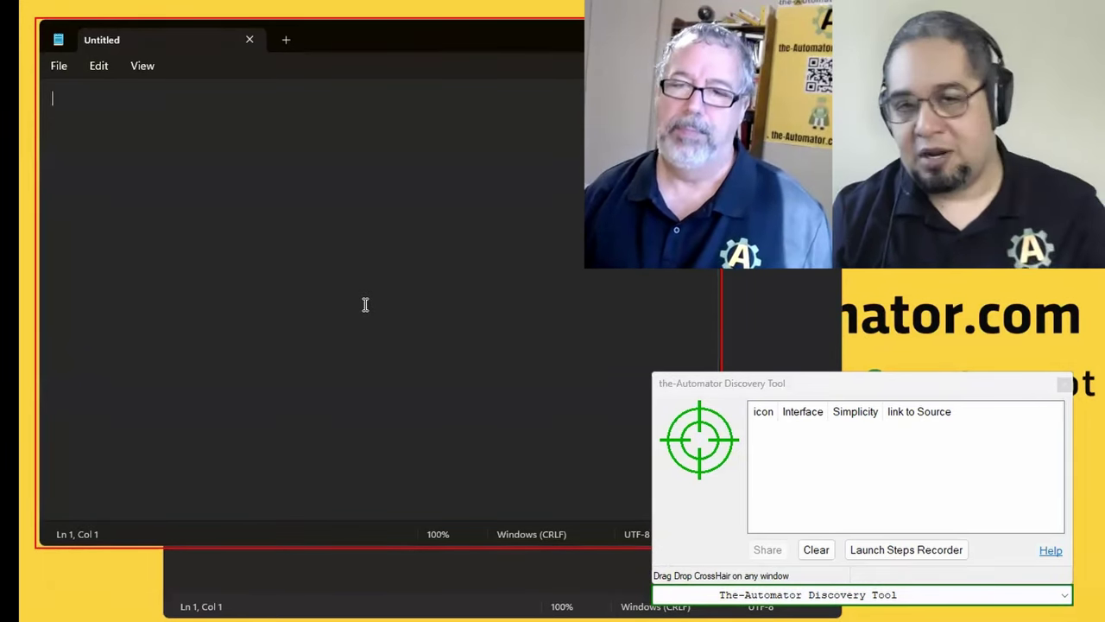
Step: Inspect Notepad with the crosshair to list its interfaces, then bring the other Notepad window forward
{"action": "left_click_drag", "start_coordinate": [449, 302], "coordinate": [367, 236]}
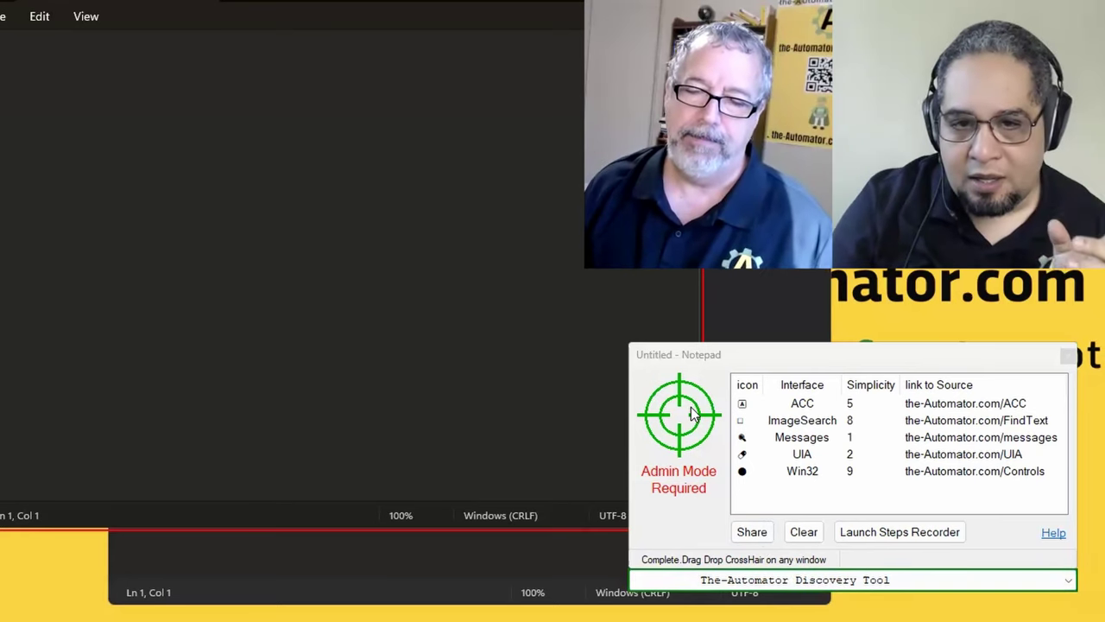
{"action": "left_click", "coordinate": [715, 279]}
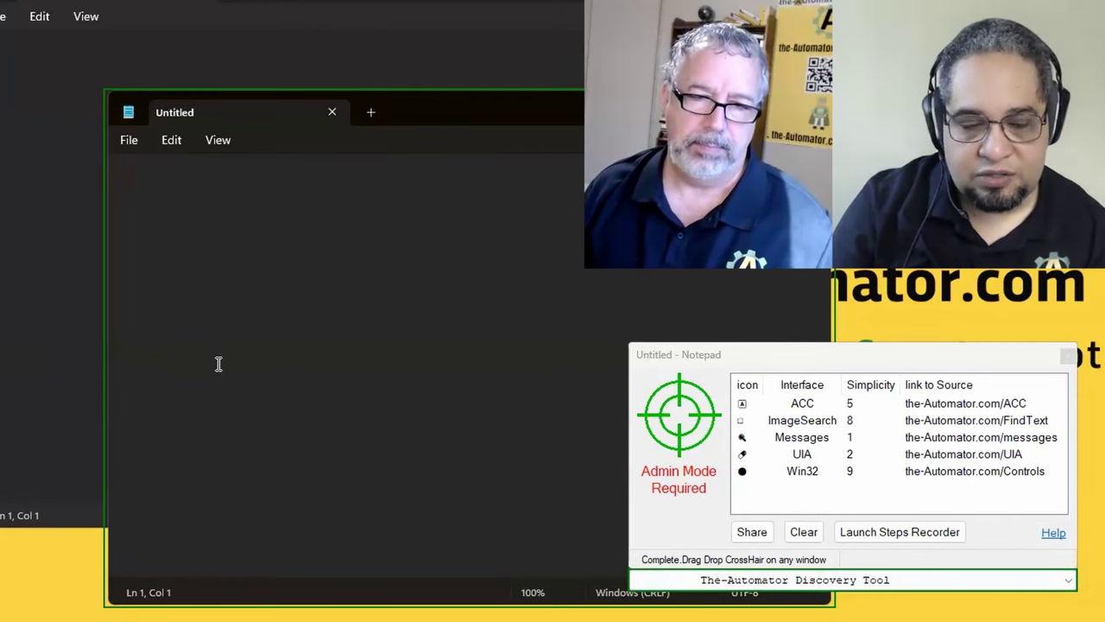
Step: Inspect the front Notepad and the far-left window, picking the UIA and COM results
{"action": "left_click_drag", "start_coordinate": [694, 432], "coordinate": [555, 397]}
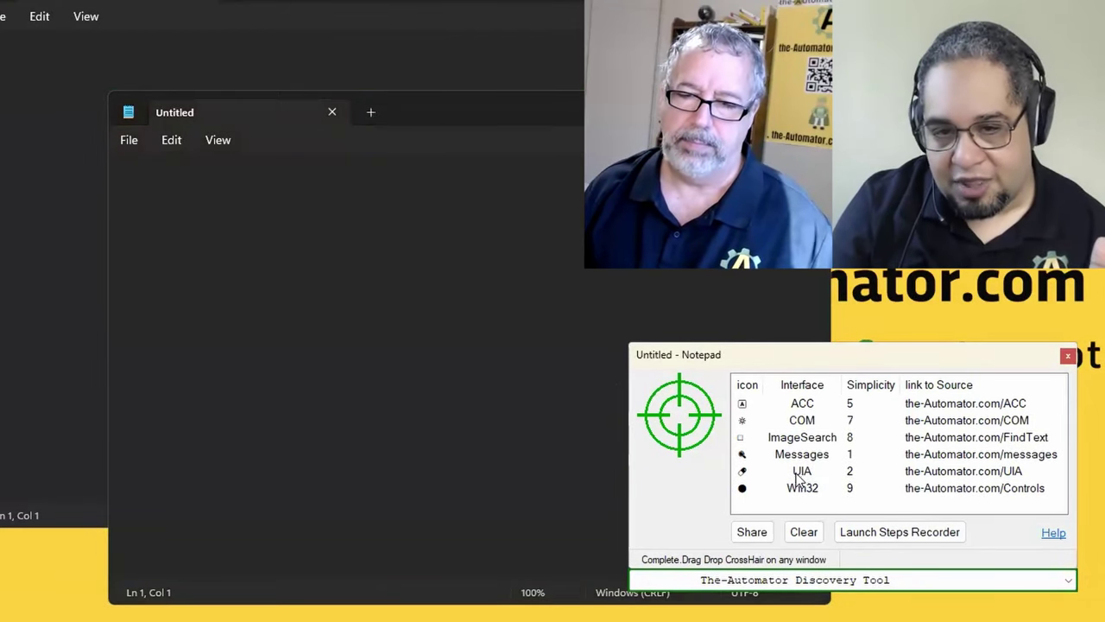
{"action": "left_click", "coordinate": [804, 473]}
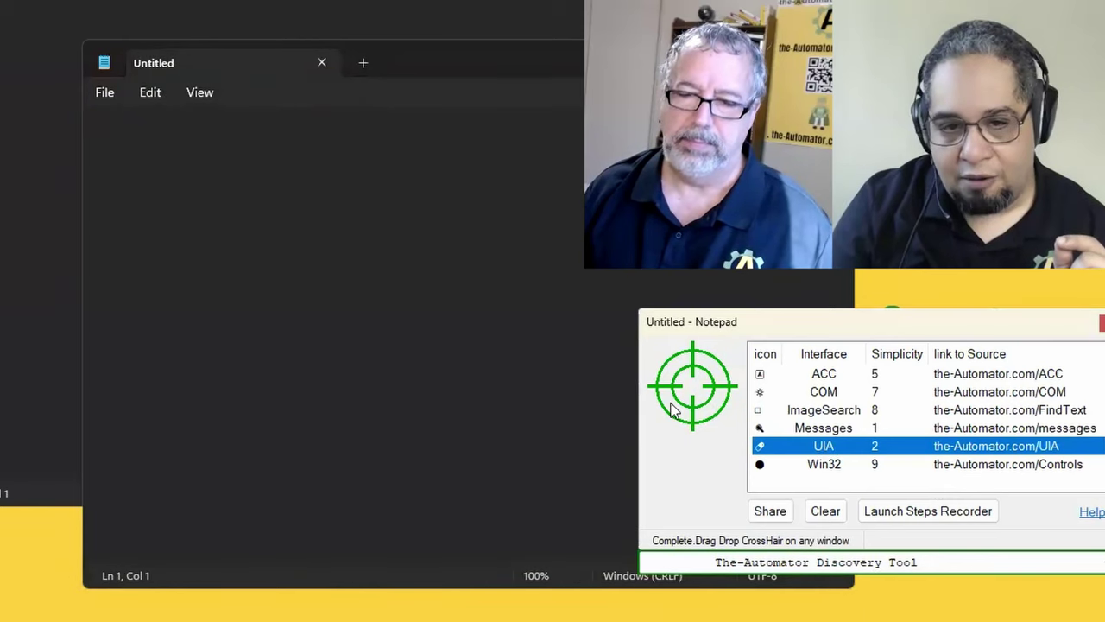
{"action": "left_click_drag", "start_coordinate": [694, 395], "coordinate": [19, 201]}
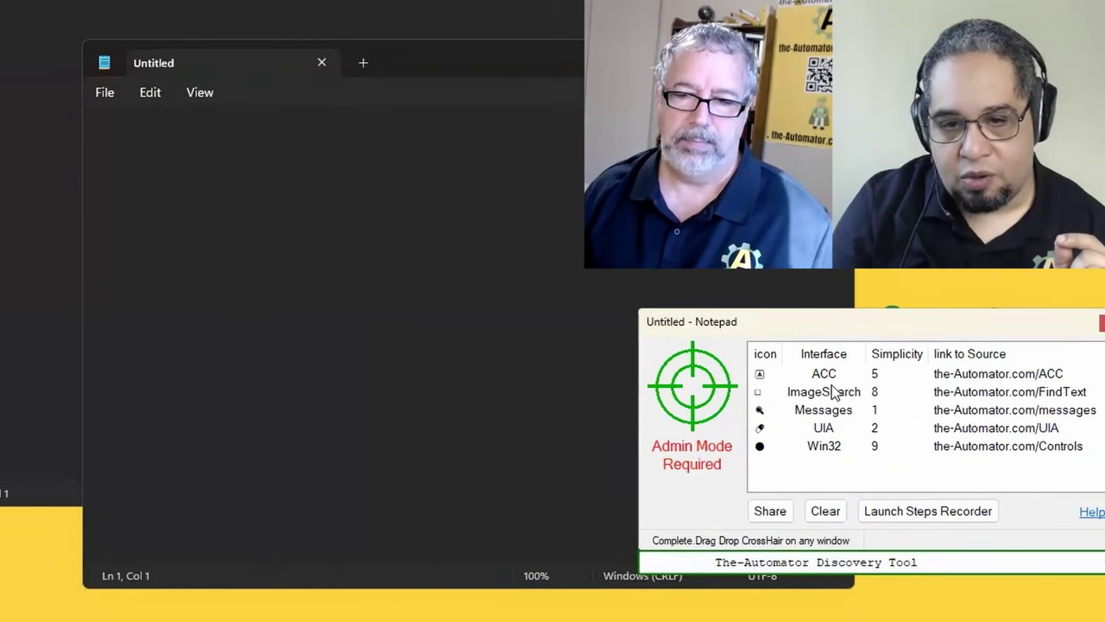
{"action": "left_click_drag", "start_coordinate": [678, 389], "coordinate": [493, 354]}
{"action": "left_click", "coordinate": [818, 392]}
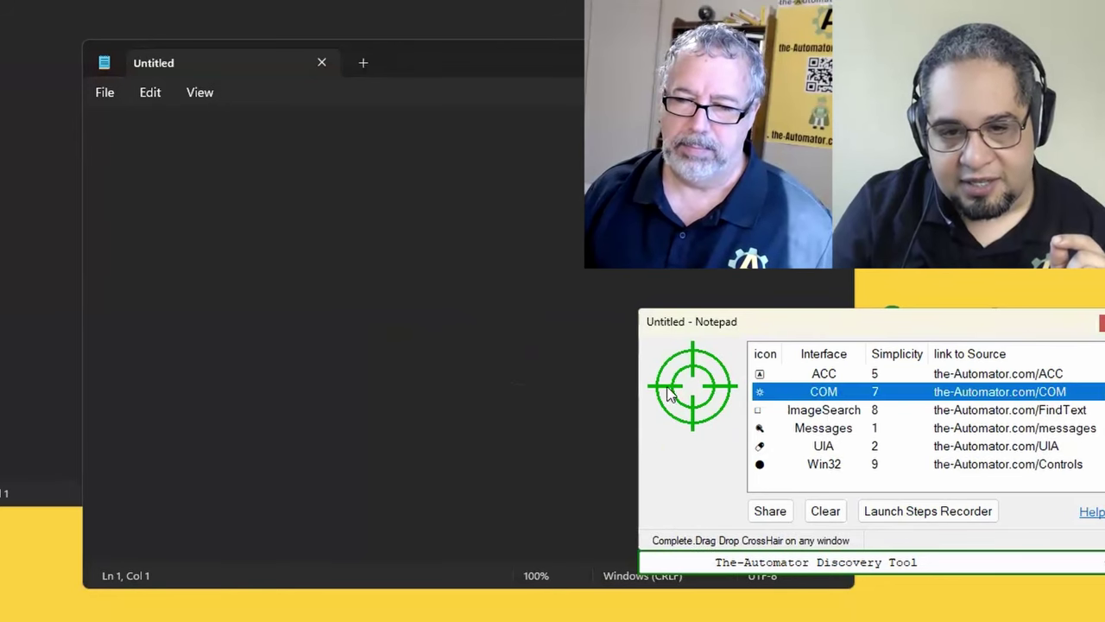
Step: Compare the other Notepad and far-left windows, maximize Notepad, and drop the crosshair on the admin Notepad
{"action": "left_click_drag", "start_coordinate": [699, 392], "coordinate": [44, 172]}
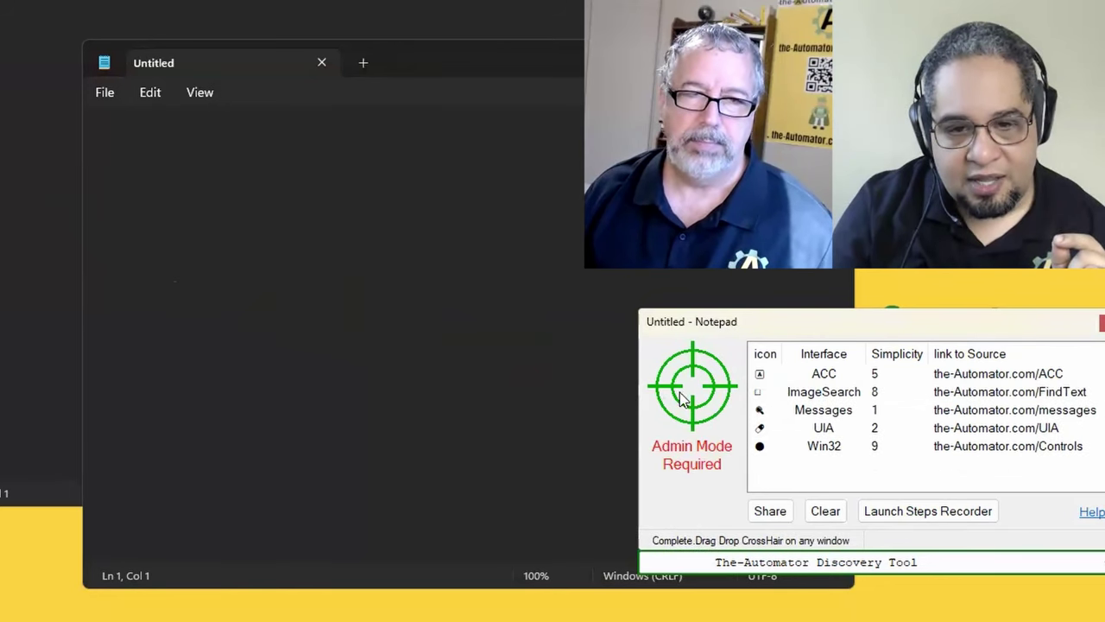
{"action": "left_click_drag", "start_coordinate": [691, 389], "coordinate": [36, 143]}
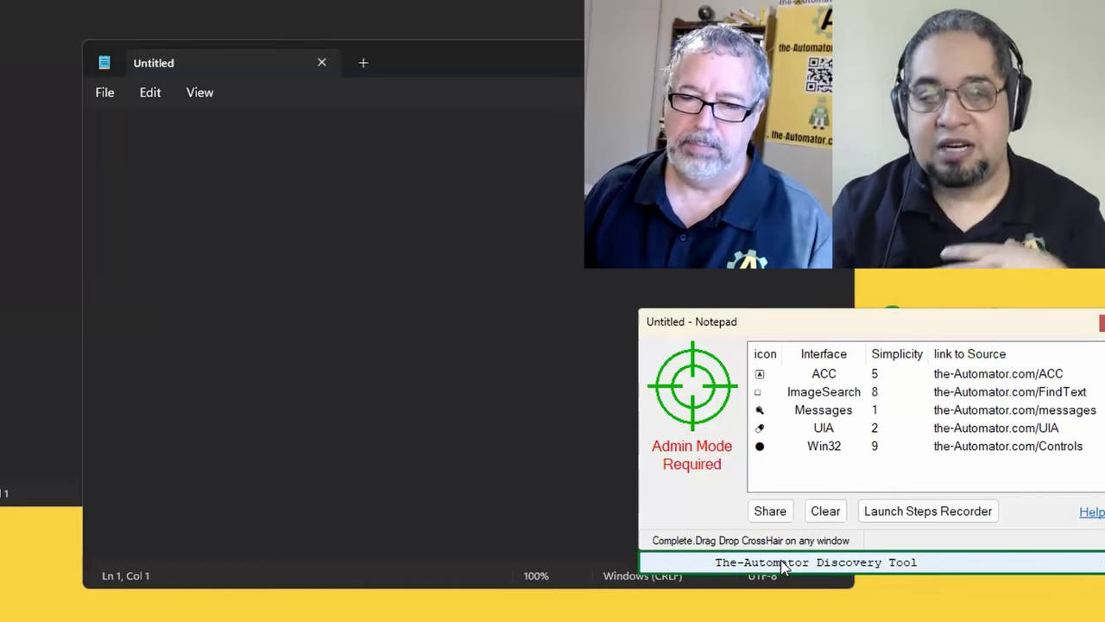
{"action": "double_click", "coordinate": [244, 78]}
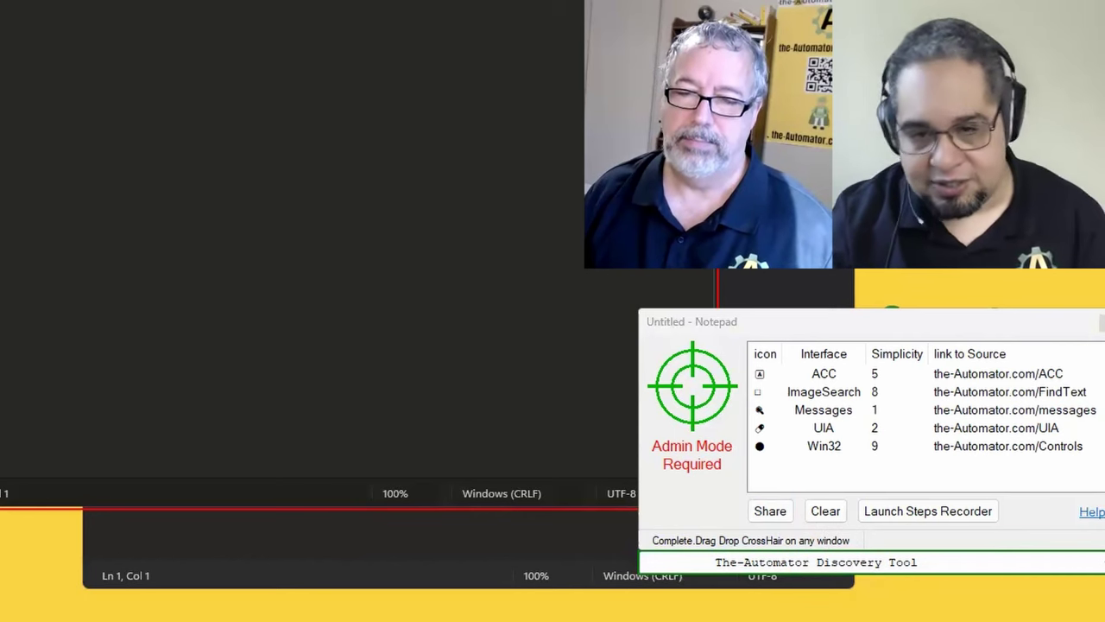
{"action": "left_click_drag", "start_coordinate": [692, 385], "coordinate": [422, 264]}
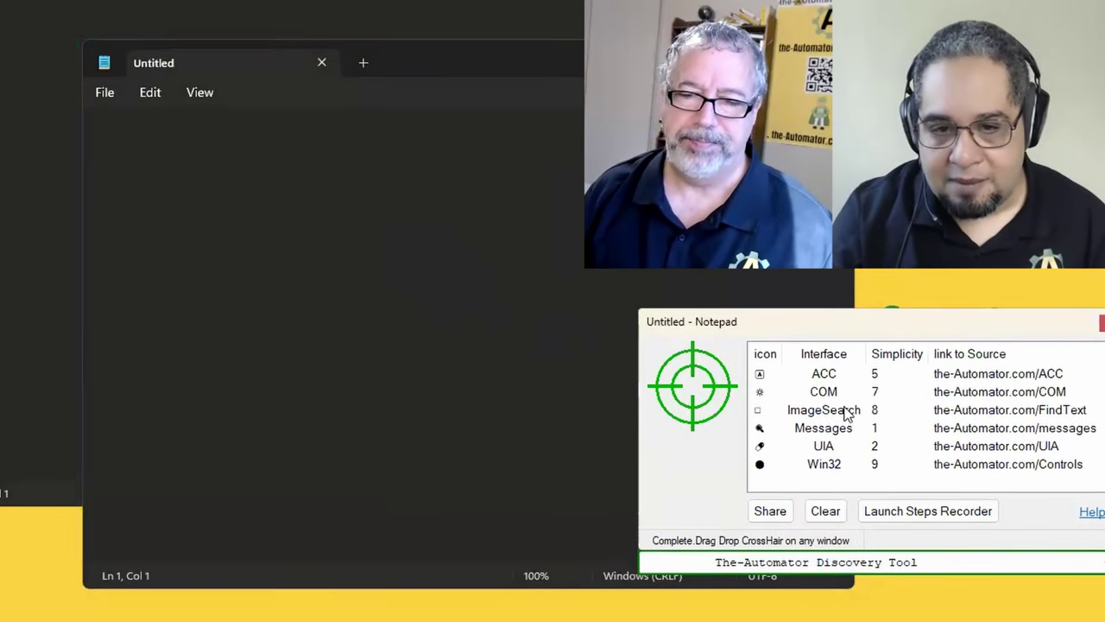
Step: Activate Notepad, view and close the bundled tools list, then select the UIA interface row
{"action": "left_click", "coordinate": [407, 314]}
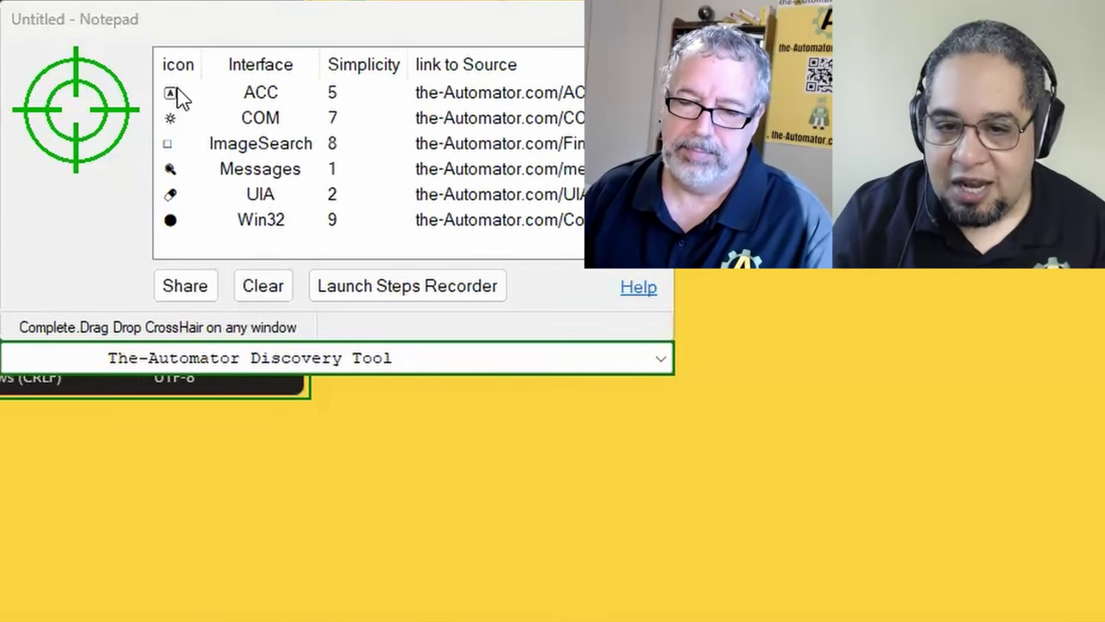
{"action": "left_click", "coordinate": [333, 370]}
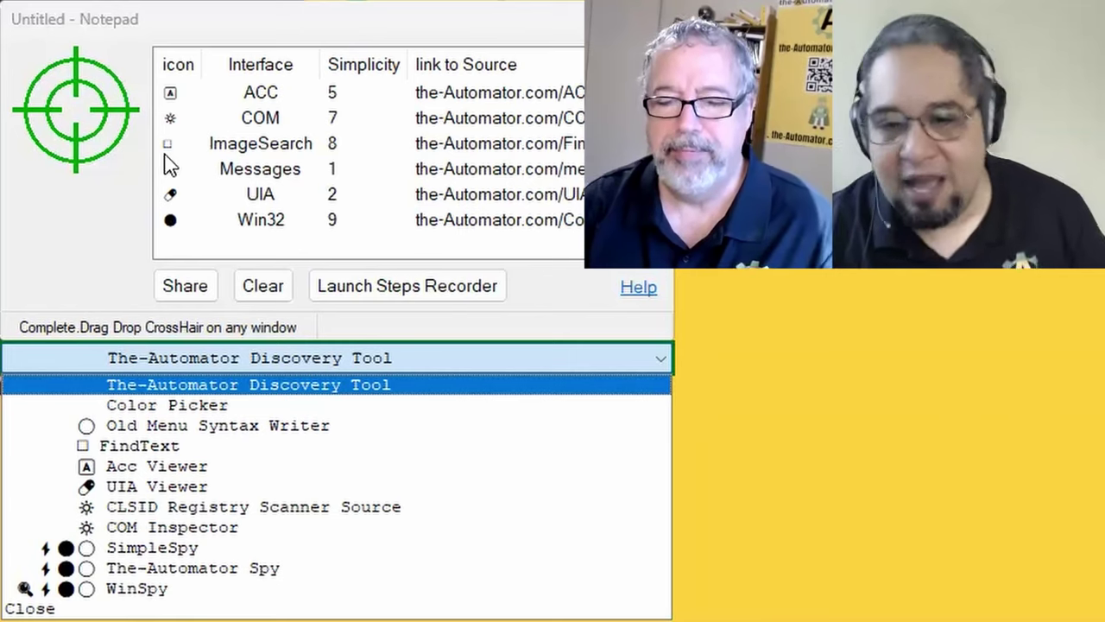
{"action": "left_click", "coordinate": [280, 129]}
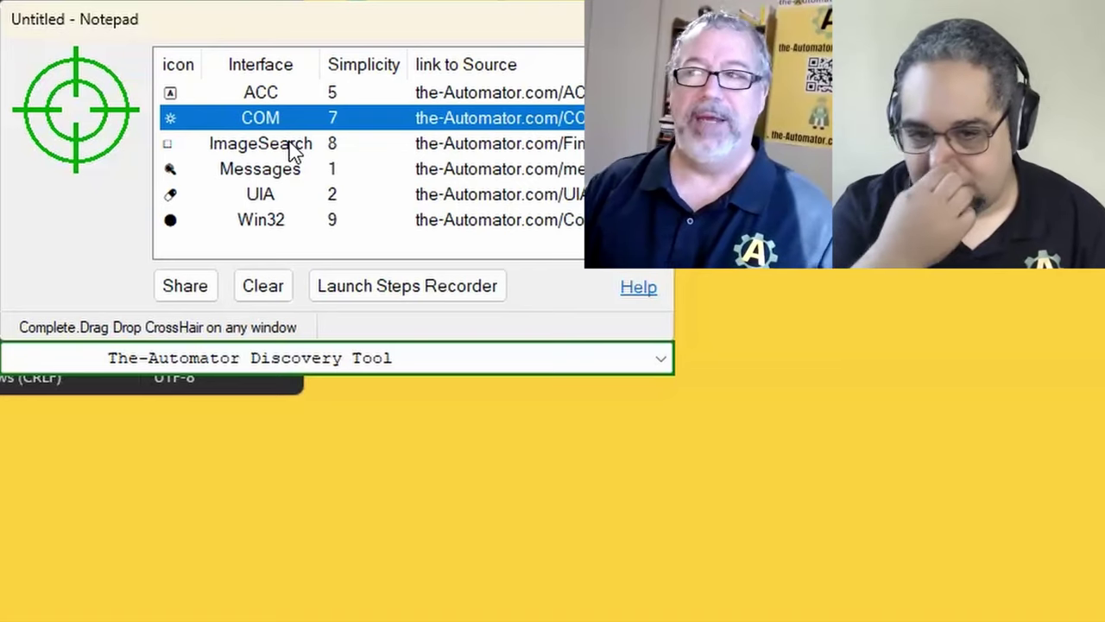
{"action": "left_click", "coordinate": [272, 204]}
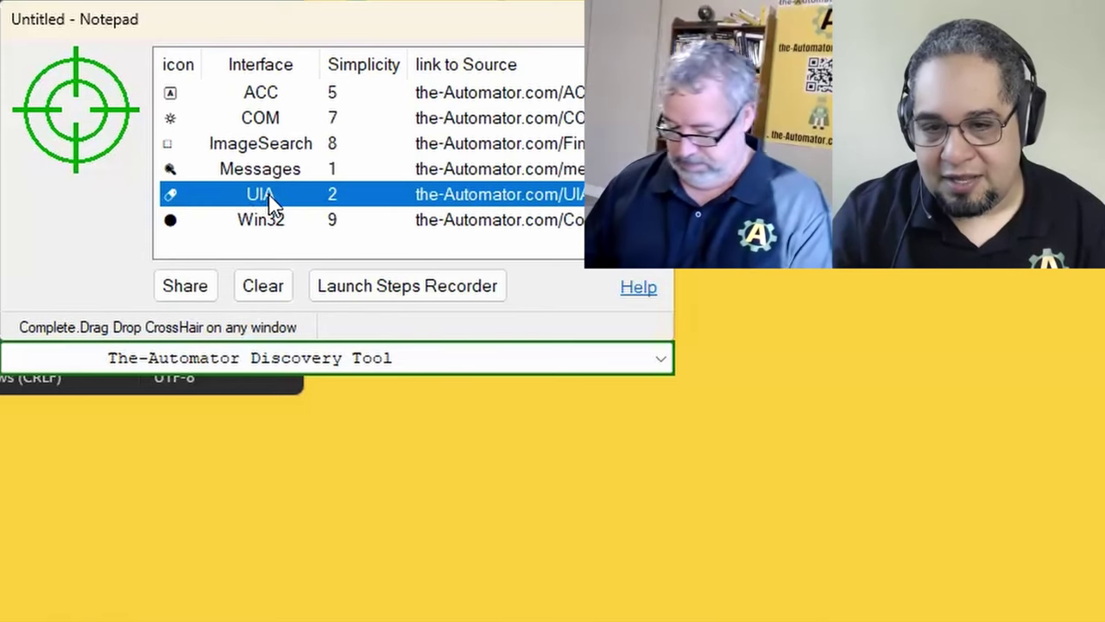
Step: Sort interfaces by Simplicity highest first, select the COM row, and open the discovery tools dropdown
{"action": "left_click", "coordinate": [362, 72]}
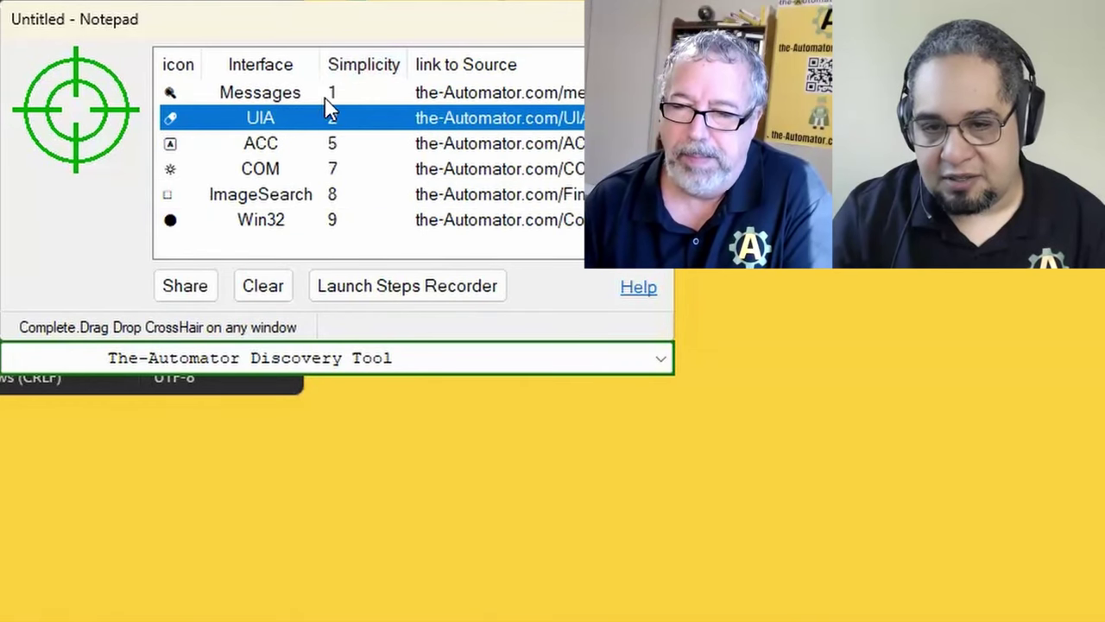
{"action": "left_click", "coordinate": [345, 95]}
{"action": "left_click", "coordinate": [375, 73]}
{"action": "left_click", "coordinate": [324, 95]}
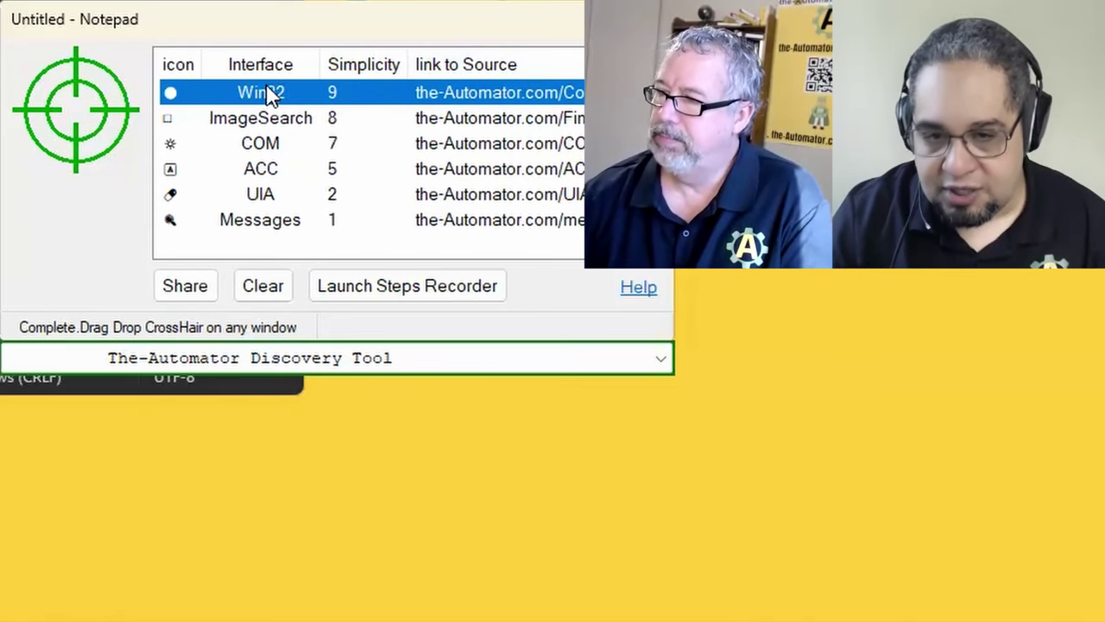
{"action": "left_click", "coordinate": [269, 140]}
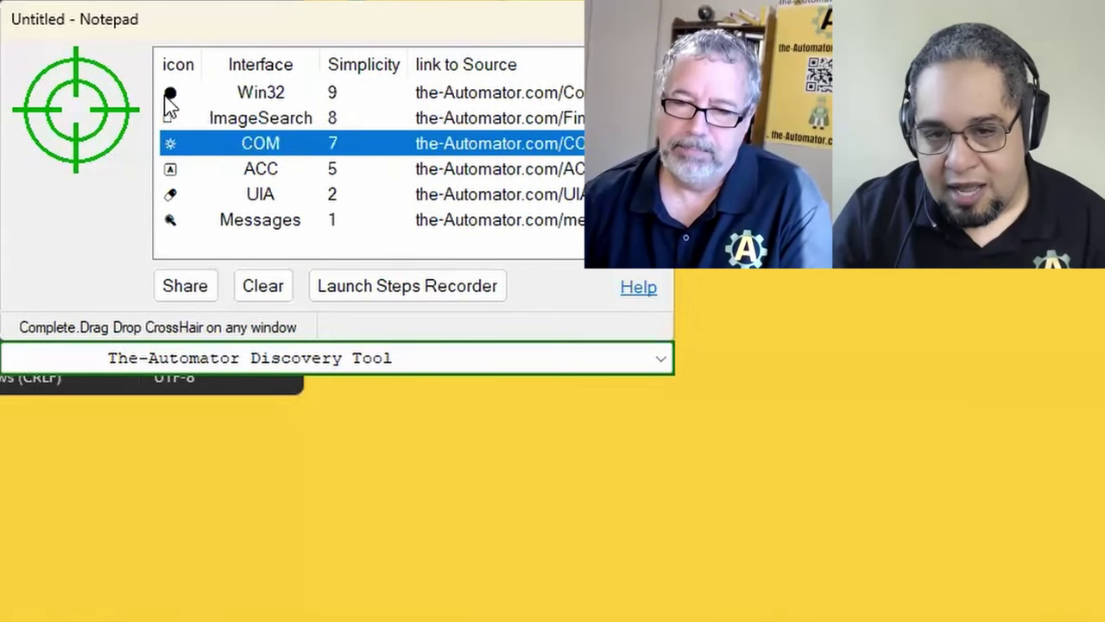
{"action": "left_click", "coordinate": [331, 362]}
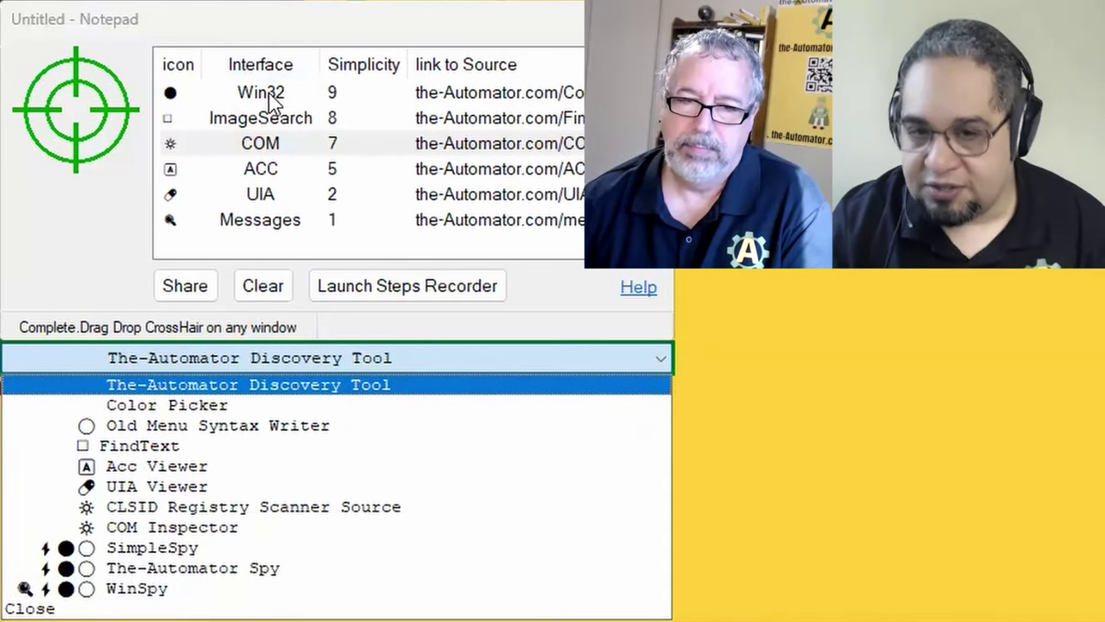
Step: Close the tools list, select UIA, reopen and close the list unchanged, then reselect UIA
{"action": "left_click", "coordinate": [268, 199]}
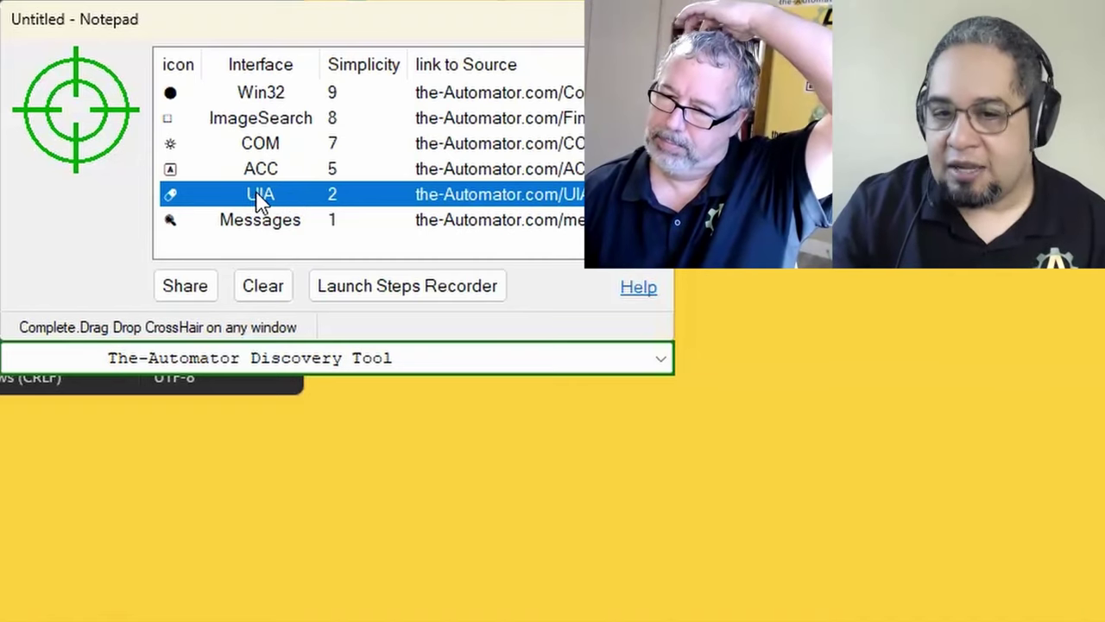
{"action": "left_click", "coordinate": [348, 363]}
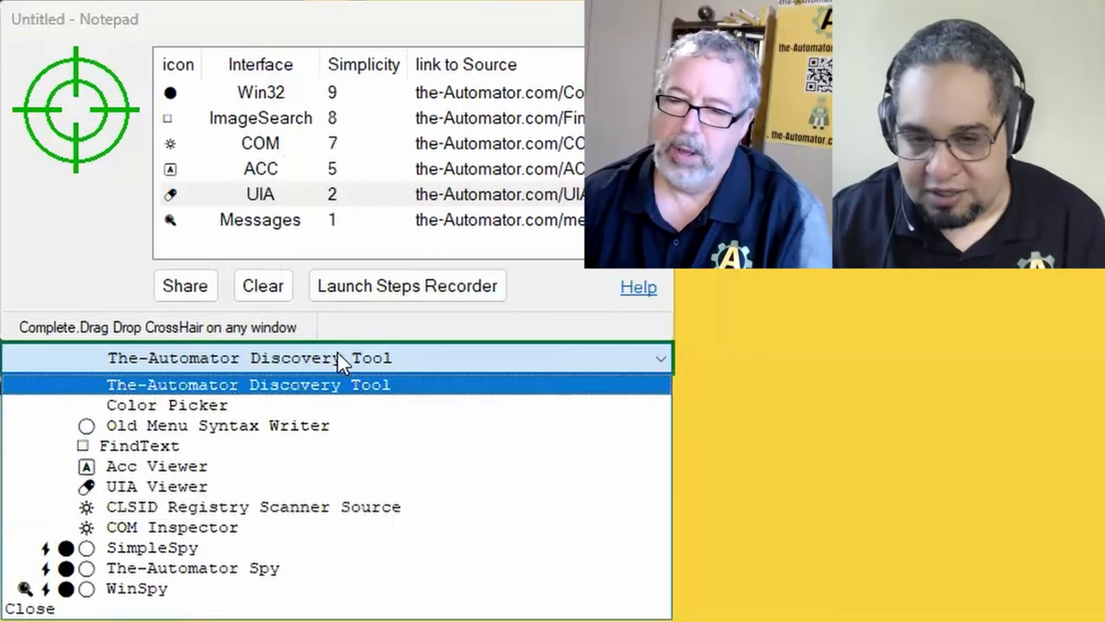
{"action": "left_click", "coordinate": [344, 358]}
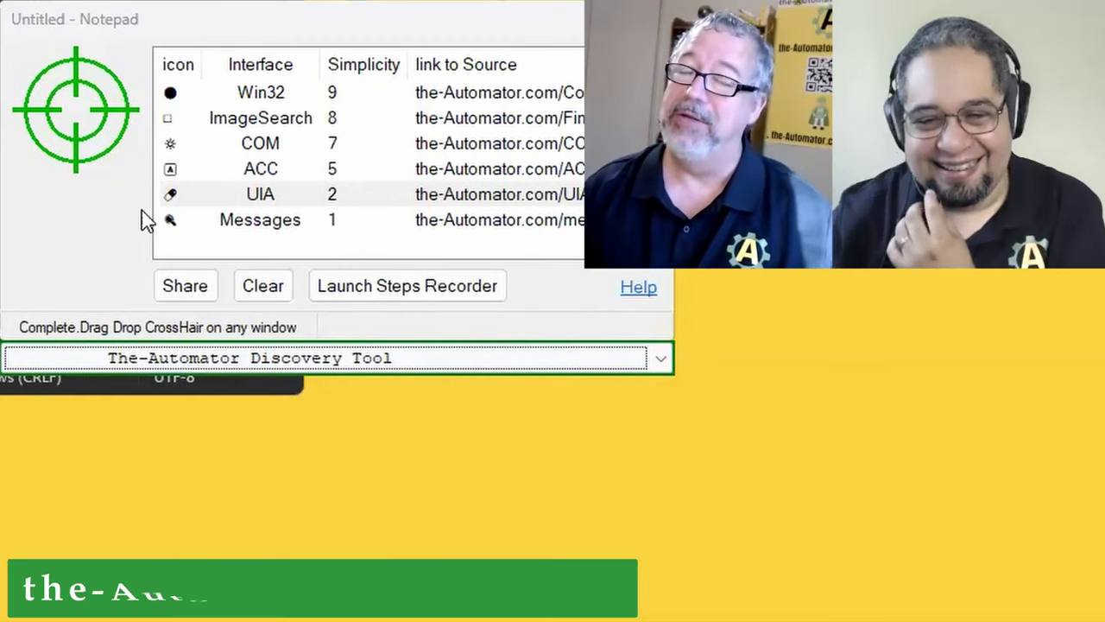
{"action": "left_click", "coordinate": [256, 183]}
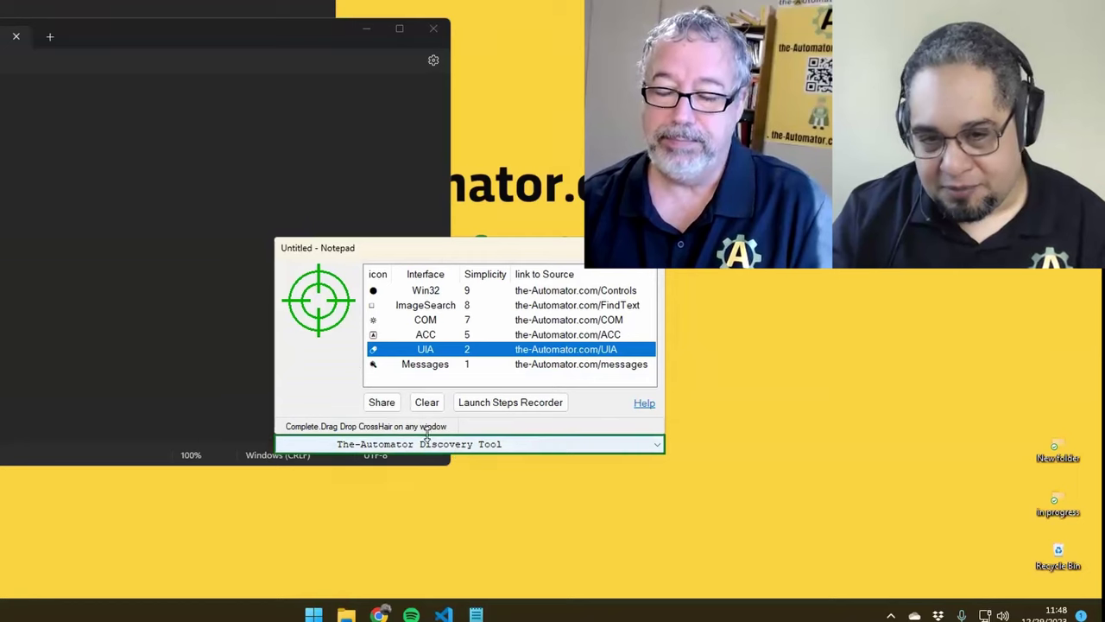
Step: Bring the dark Notepad forward and choose Reload Script from Ultimate Spy's tray icon menu
{"action": "left_click", "coordinate": [83, 3]}
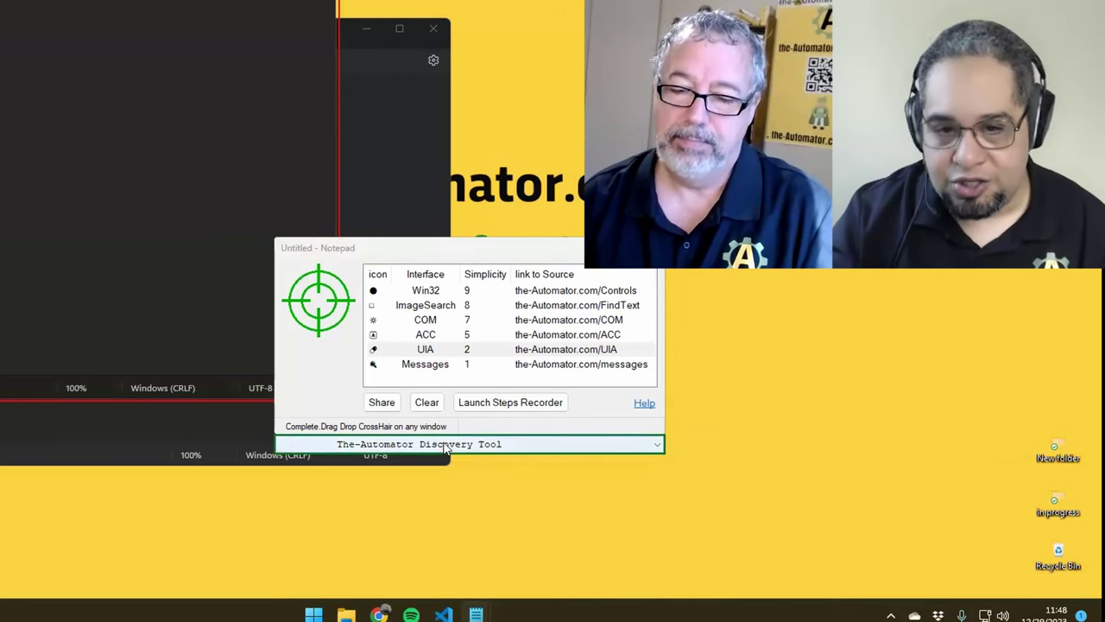
{"action": "left_click", "coordinate": [891, 614]}
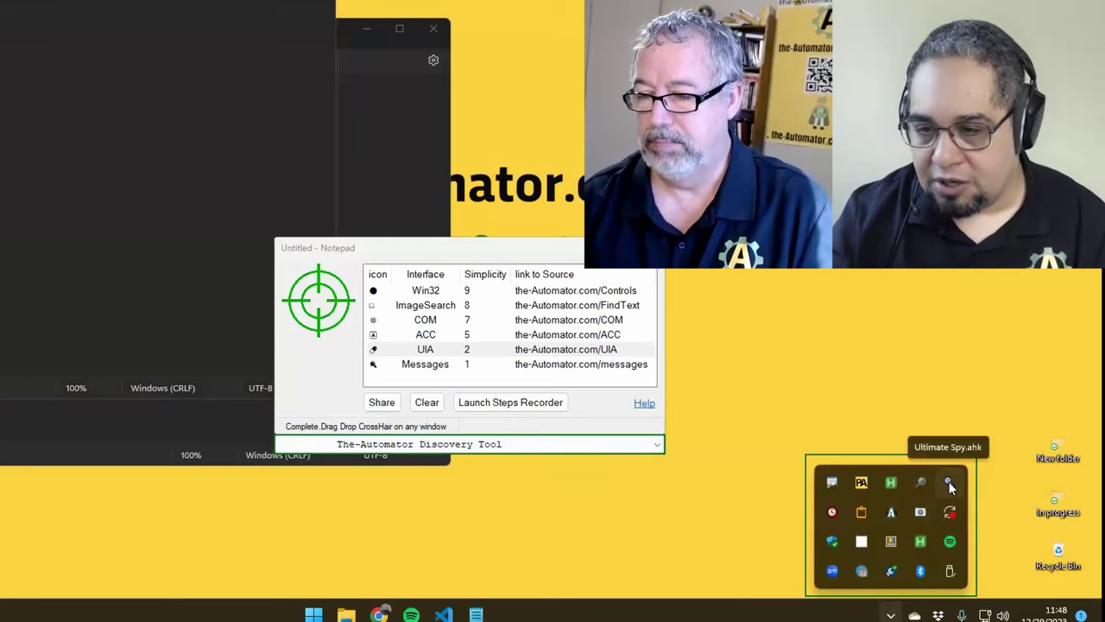
{"action": "right_click", "coordinate": [949, 481]}
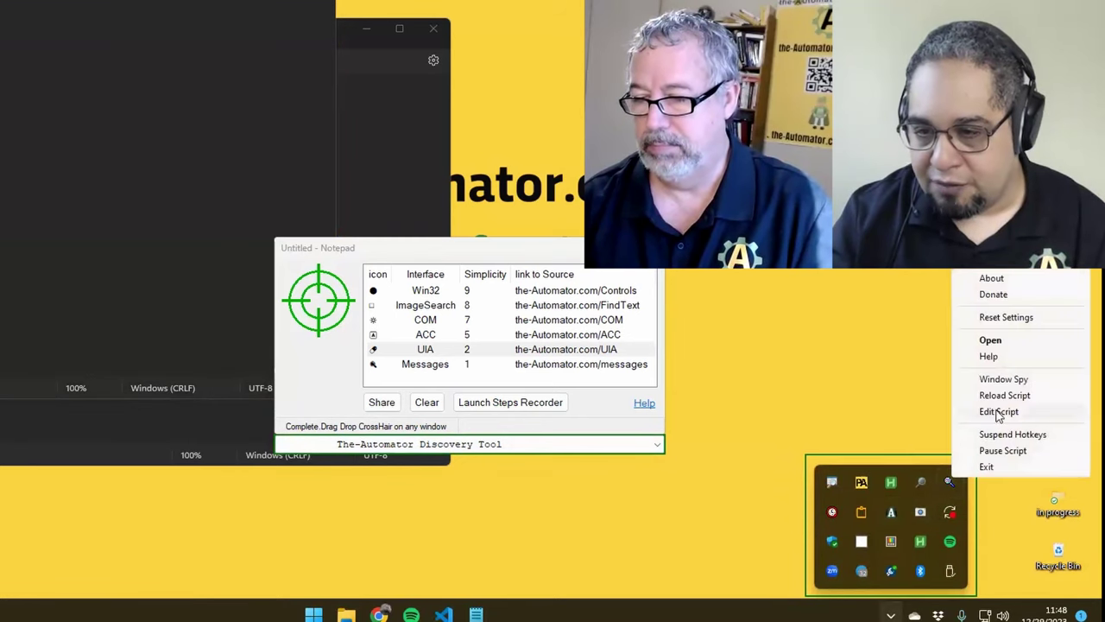
{"action": "left_click", "coordinate": [1002, 395]}
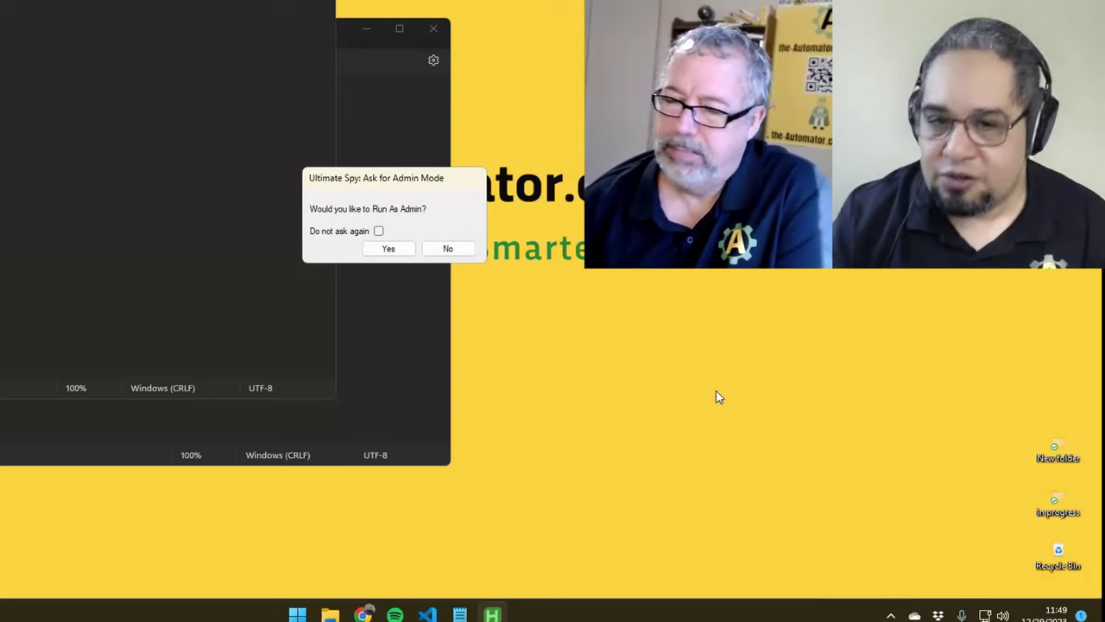
Step: Tick 'Do not ask again' and answer No to admin mode, then toggle the tools dropdown
{"action": "left_click", "coordinate": [379, 232]}
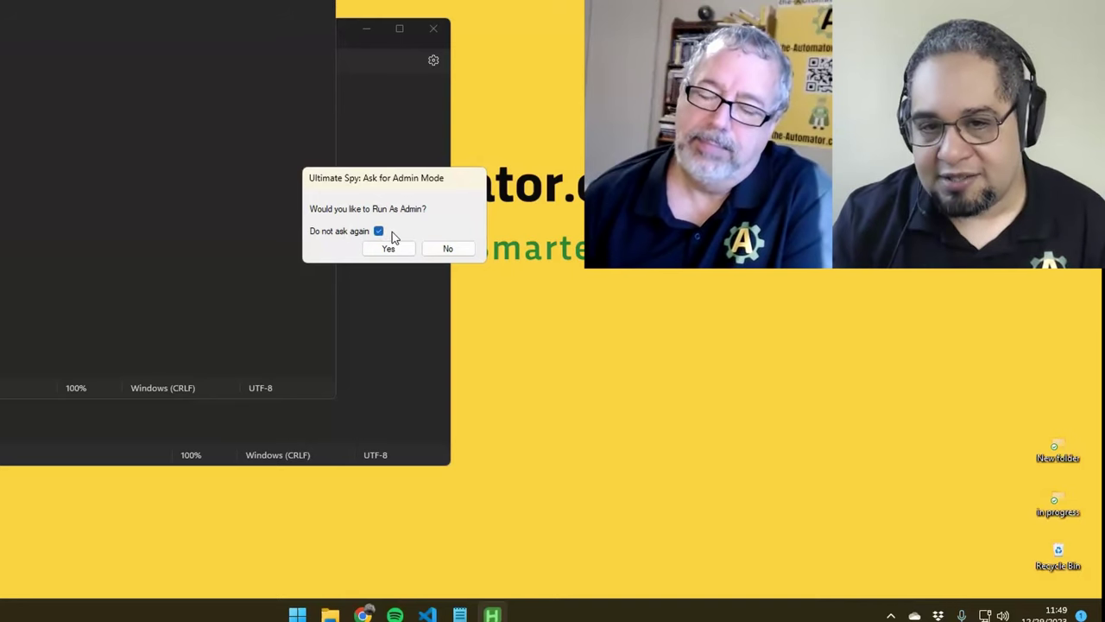
{"action": "left_click", "coordinate": [461, 250]}
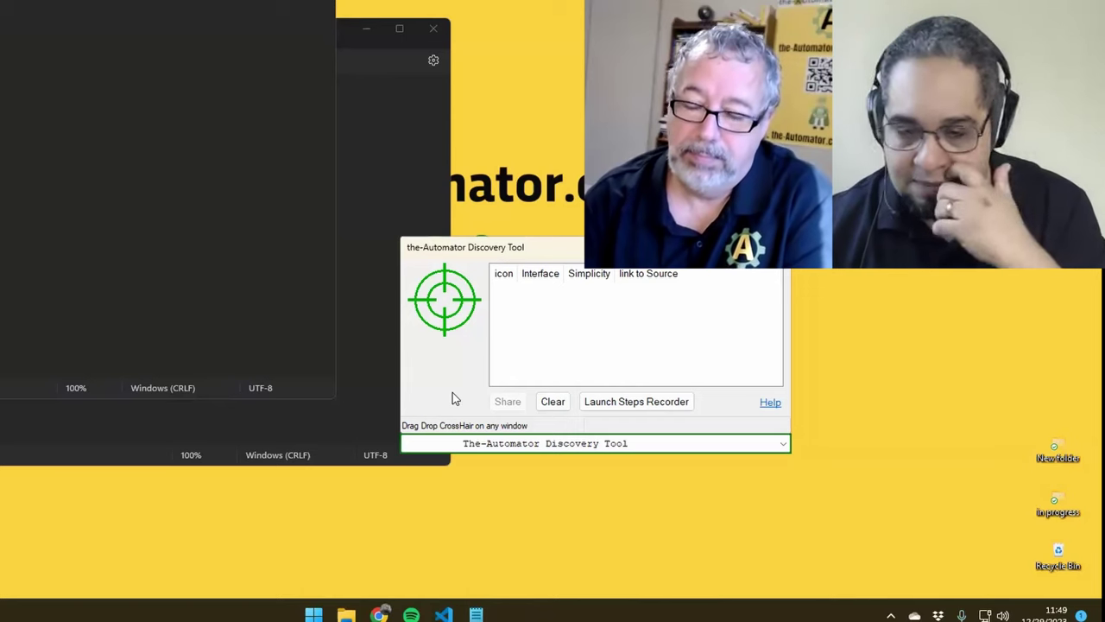
{"action": "left_click", "coordinate": [452, 442]}
{"action": "left_click", "coordinate": [483, 446]}
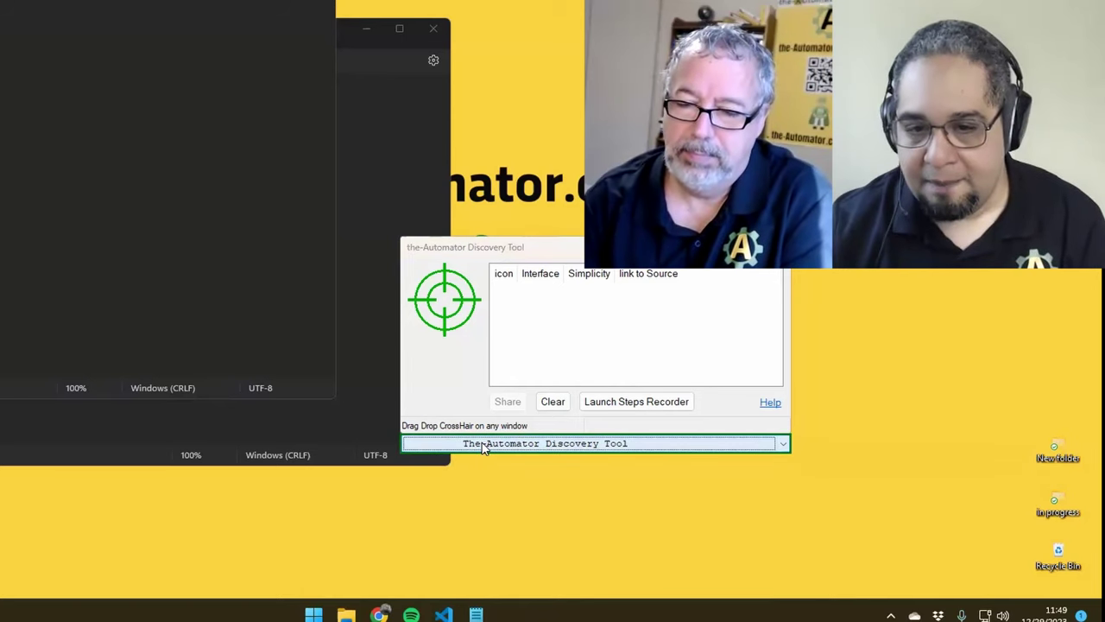
{"action": "left_click", "coordinate": [890, 615]}
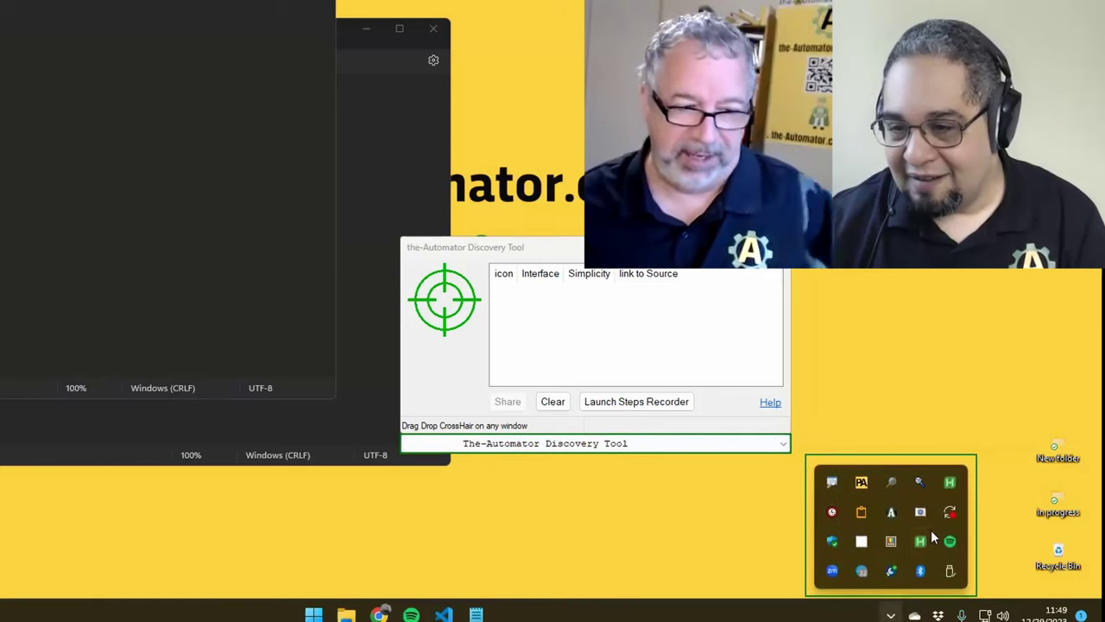
Step: Reload the Ultimate Spy script from its tray menu, then choose Reset Settings there
{"action": "right_click", "coordinate": [920, 484]}
{"action": "left_click", "coordinate": [957, 401]}
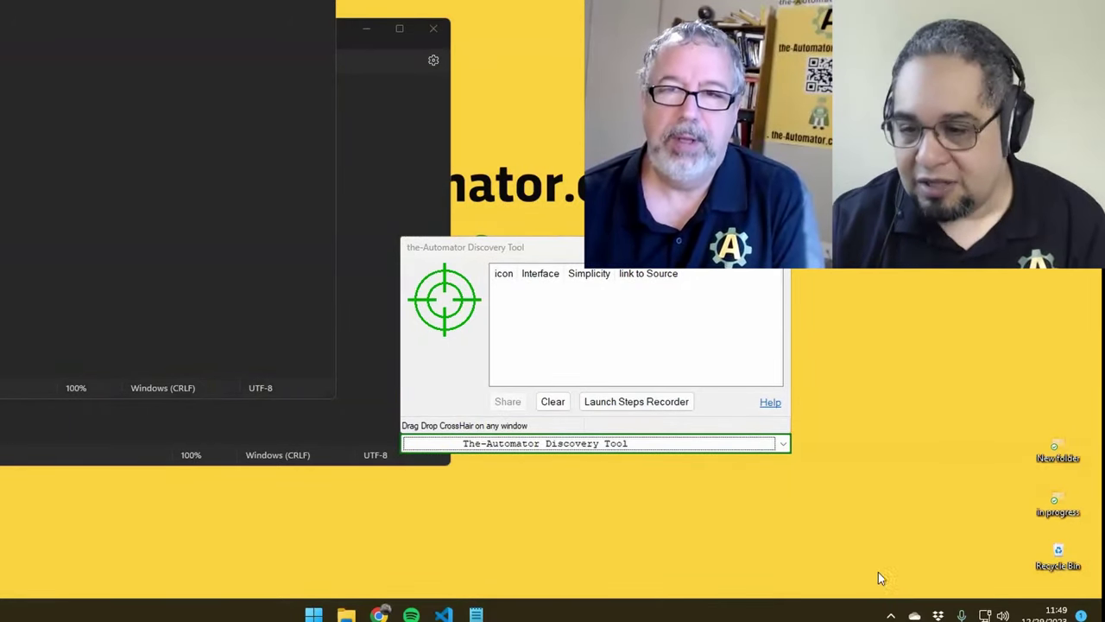
{"action": "left_click", "coordinate": [891, 615]}
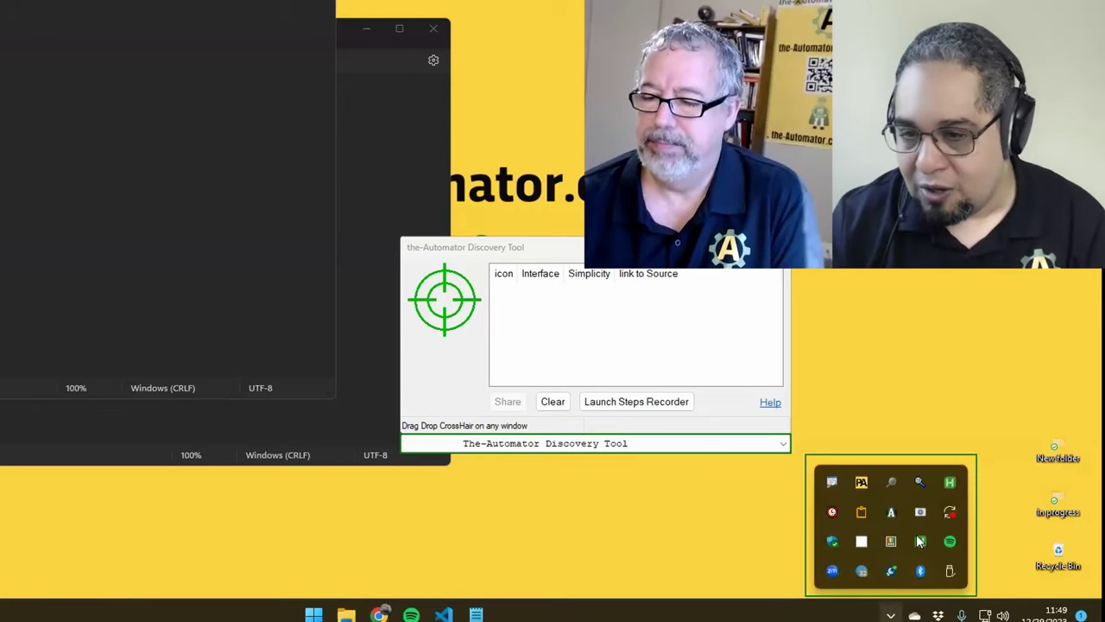
{"action": "right_click", "coordinate": [921, 484]}
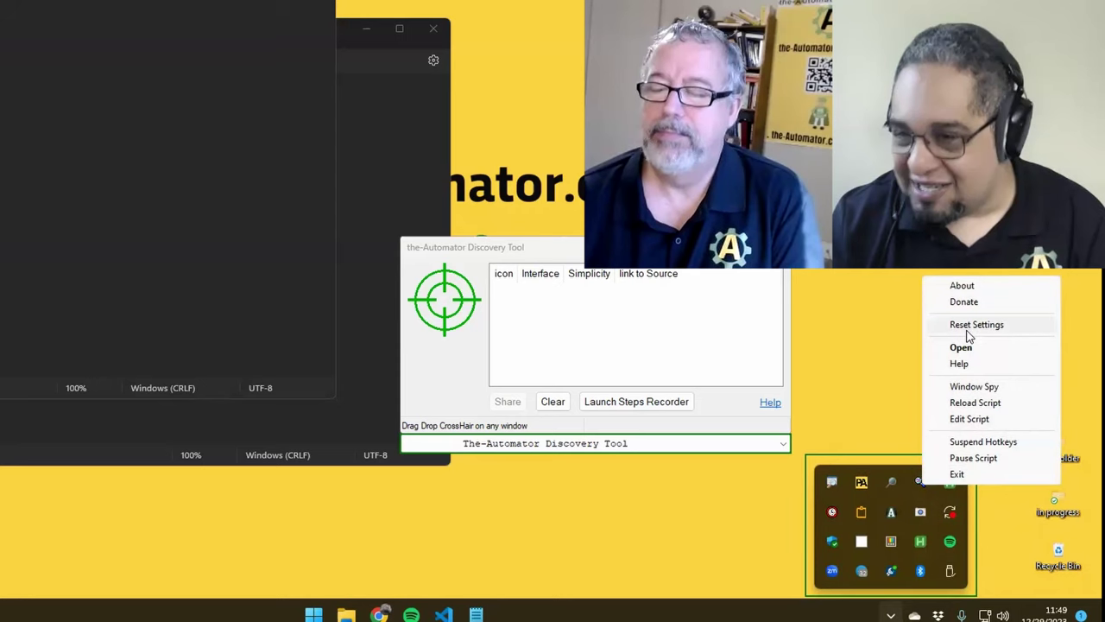
{"action": "left_click", "coordinate": [967, 334]}
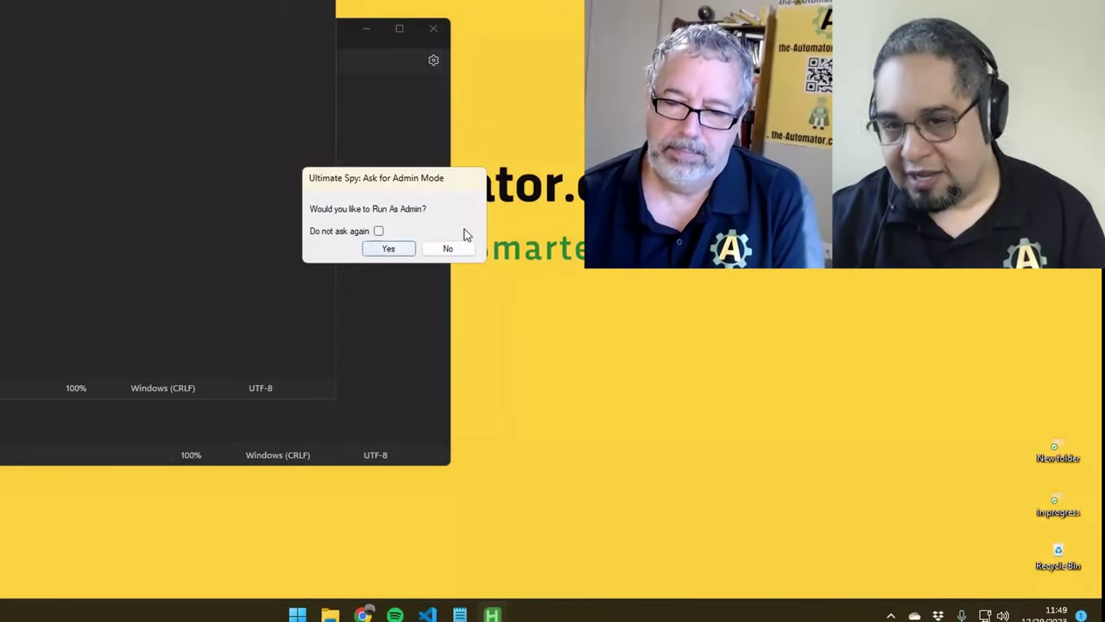
Step: Answer Yes to Ask for Admin Mode and approve the User Account Control request
{"action": "left_click", "coordinate": [387, 253]}
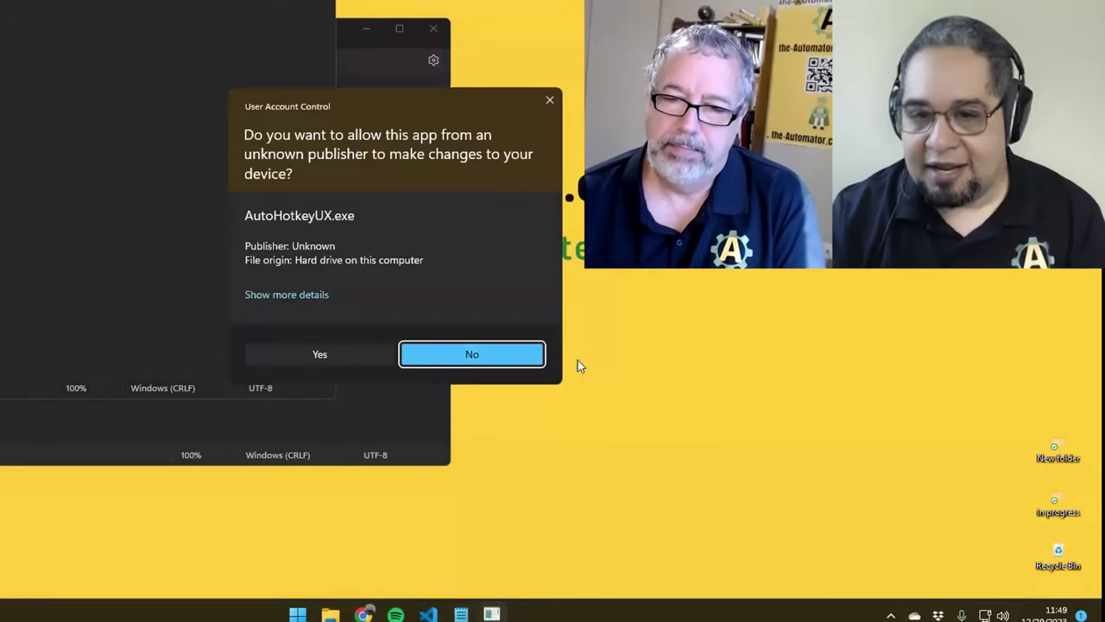
{"action": "left_click", "coordinate": [337, 353]}
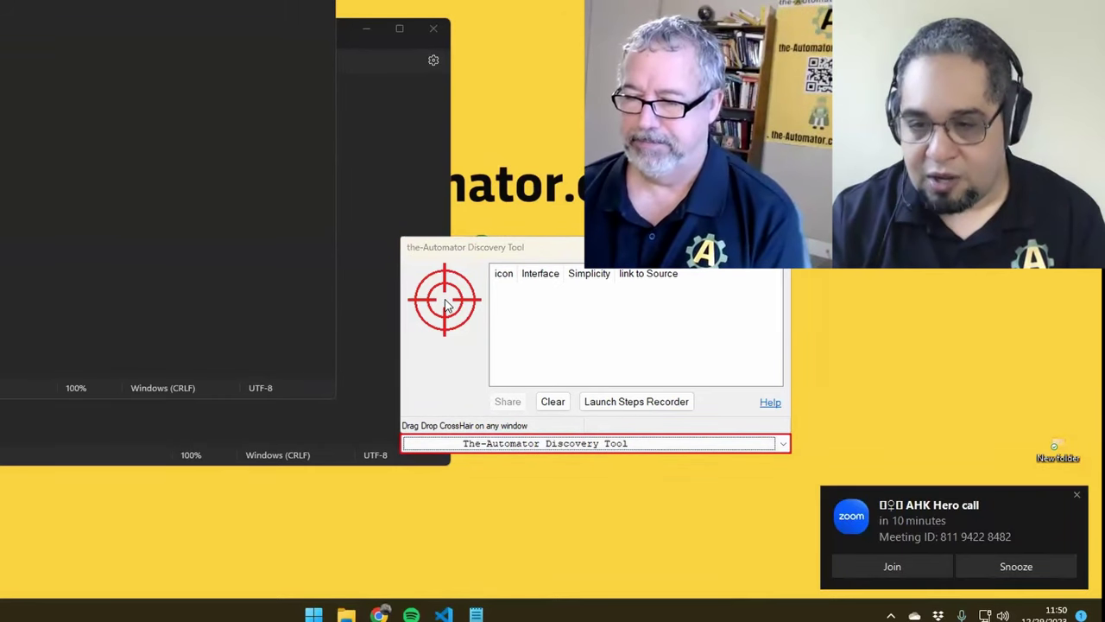
Step: Drop the red crosshair on the Untitled Notepad window to list its six interfaces, ACC through Win32
{"action": "left_click_drag", "start_coordinate": [446, 302], "coordinate": [187, 227]}
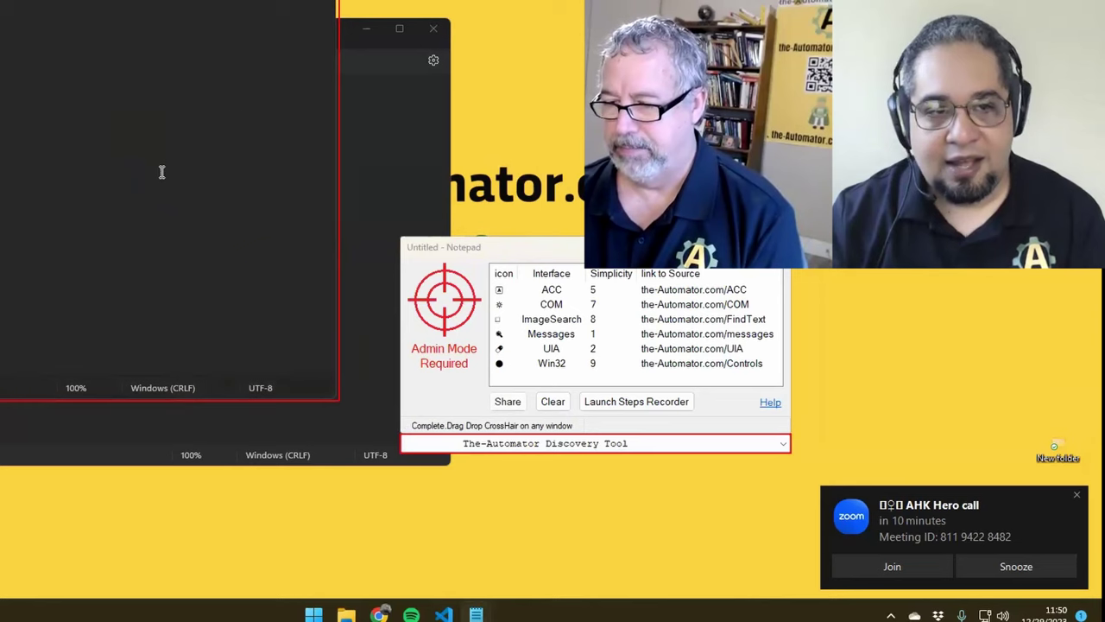